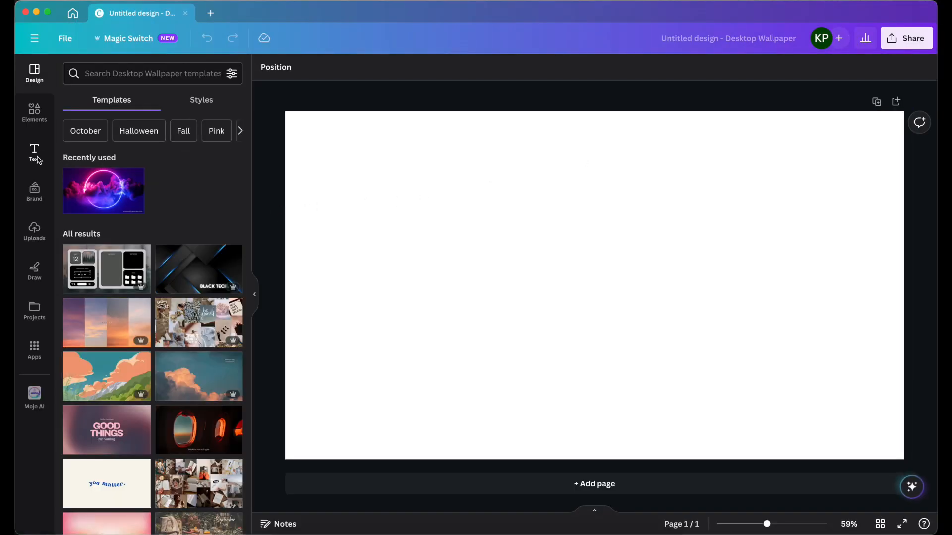
Step: Search the elements for drink photos and add the one of water pouring into a glass on a blue background
click(34, 113)
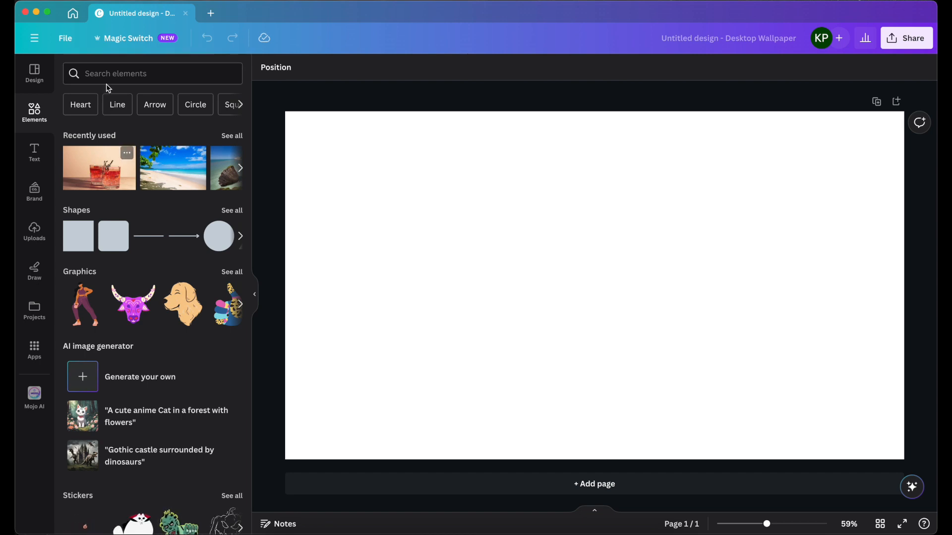
click(118, 74)
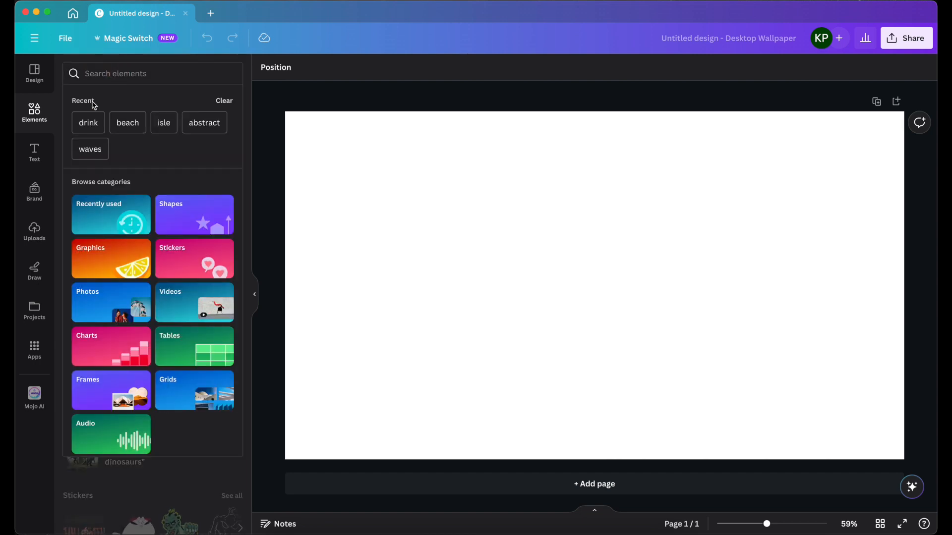
click(90, 125)
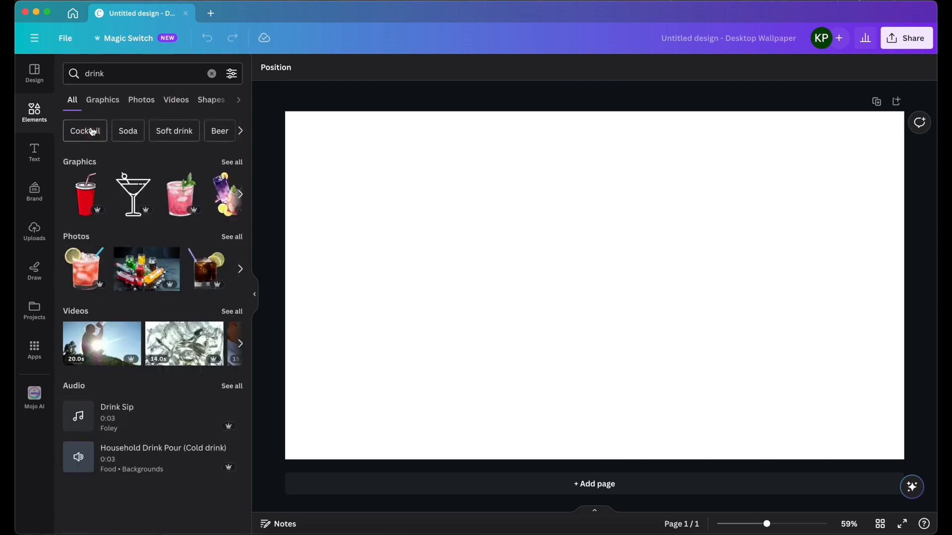
click(242, 240)
scroll(157, 278, down, 5)
scroll(156, 277, down, 8)
scroll(157, 278, down, 3)
scroll(157, 278, down, 6)
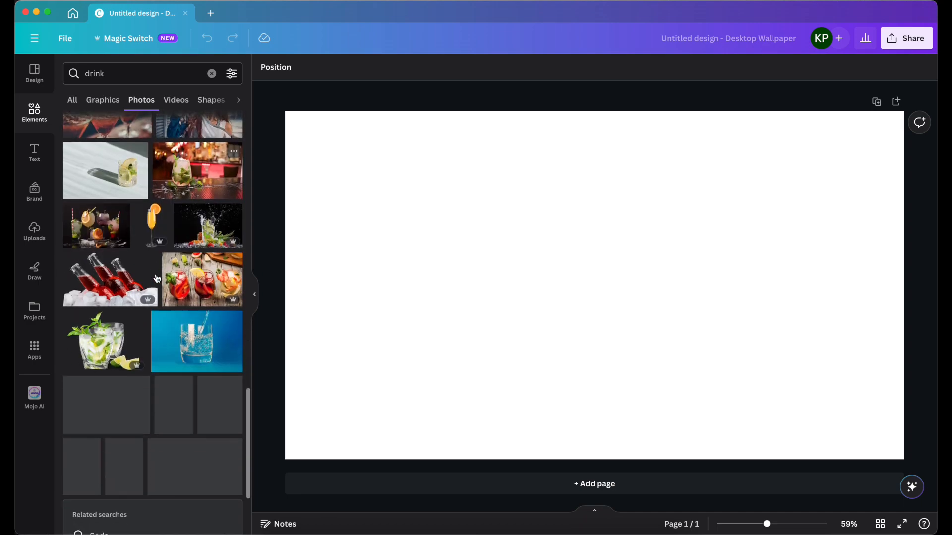
scroll(157, 278, down, 7)
scroll(157, 278, up, 3)
scroll(157, 277, down, 1)
click(200, 217)
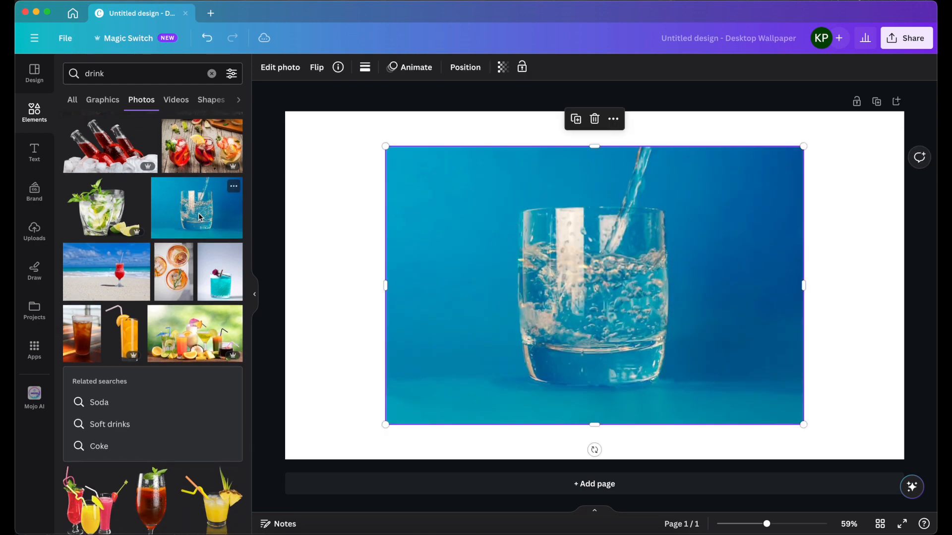
Step: Enlarge the water glass photo and position it so that it covers the whole page
drag(382, 149, 263, 113)
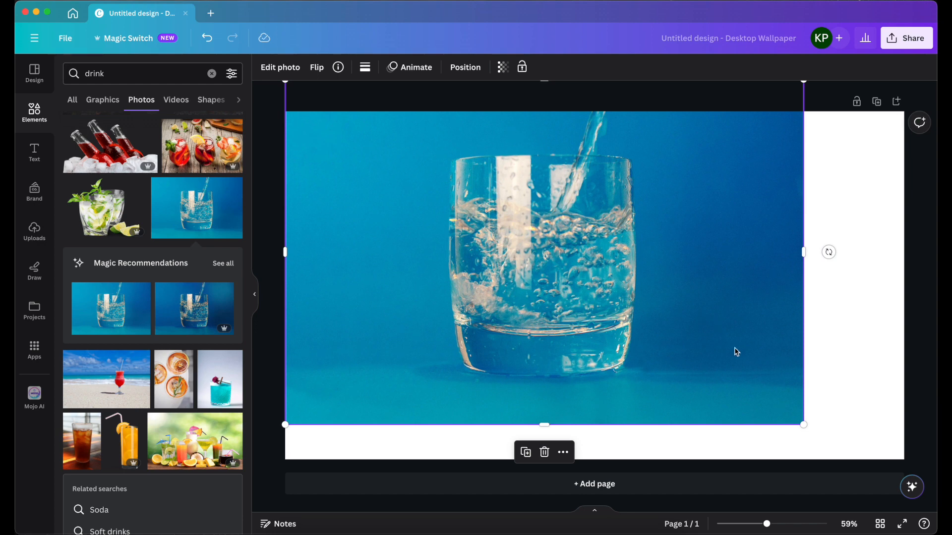
drag(804, 424, 920, 465)
mouse_move(782, 340)
mouse_down()
mouse_move(783, 328)
mouse_move(784, 338)
mouse_up()
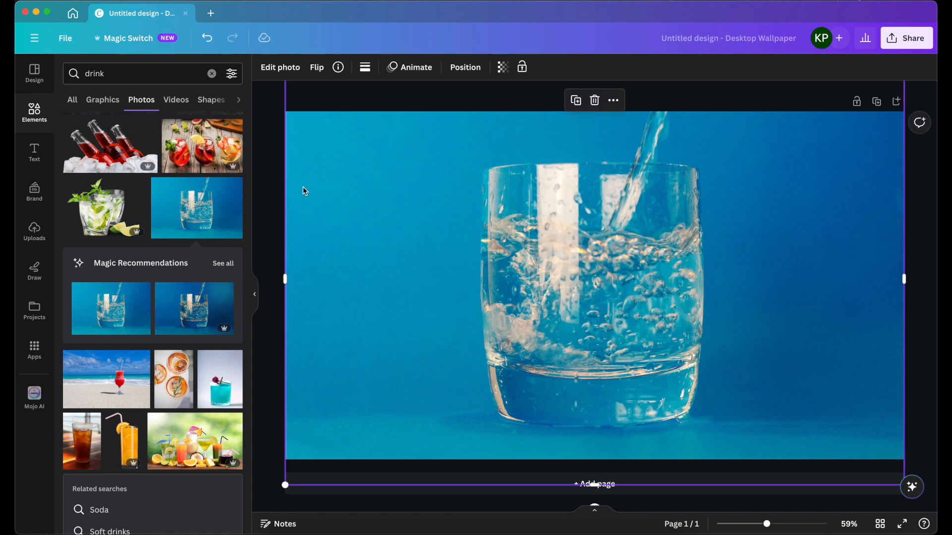
click(278, 196)
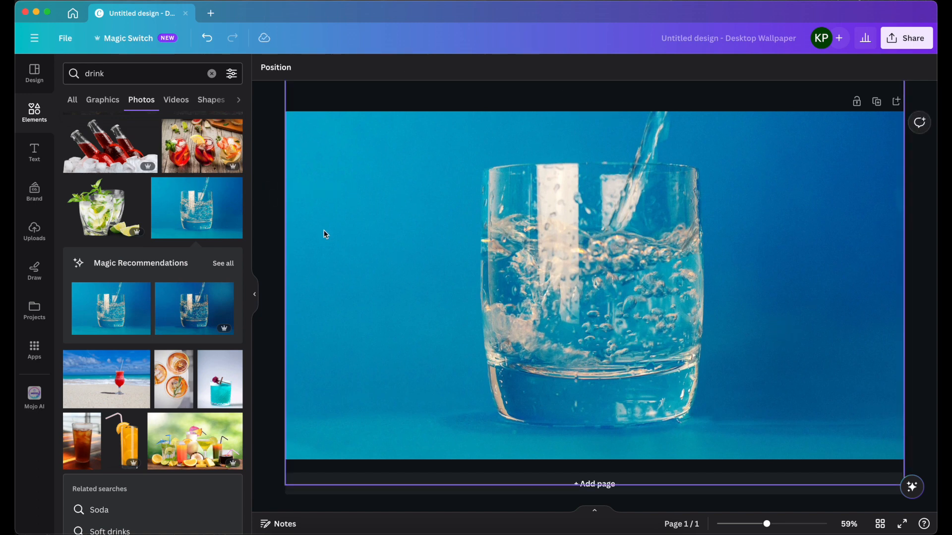
Step: Add a text box over the photo reading "Fresh Water"
click(34, 152)
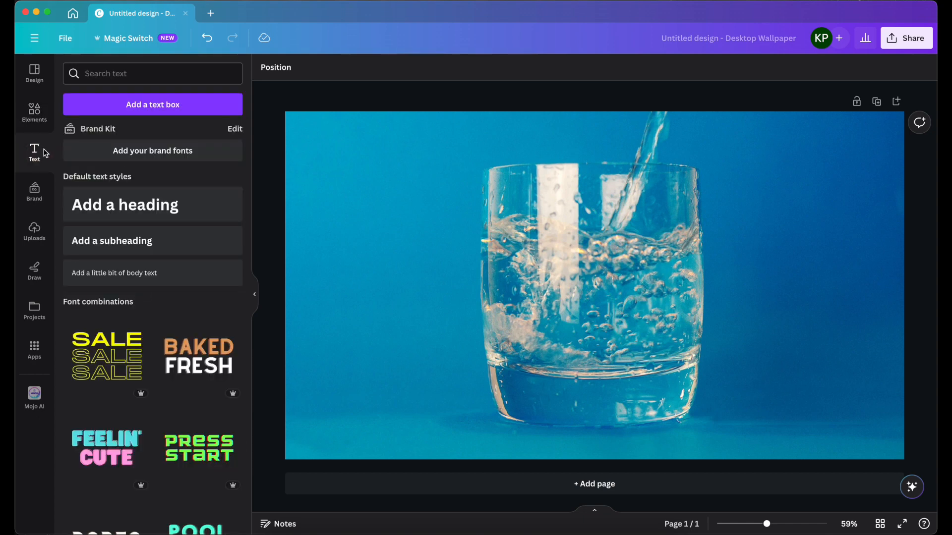
click(148, 111)
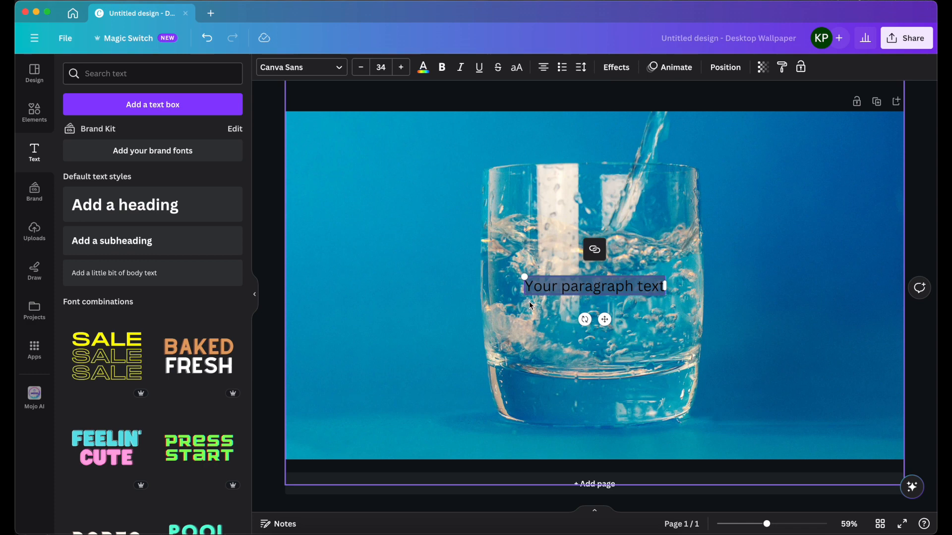
text(Water)
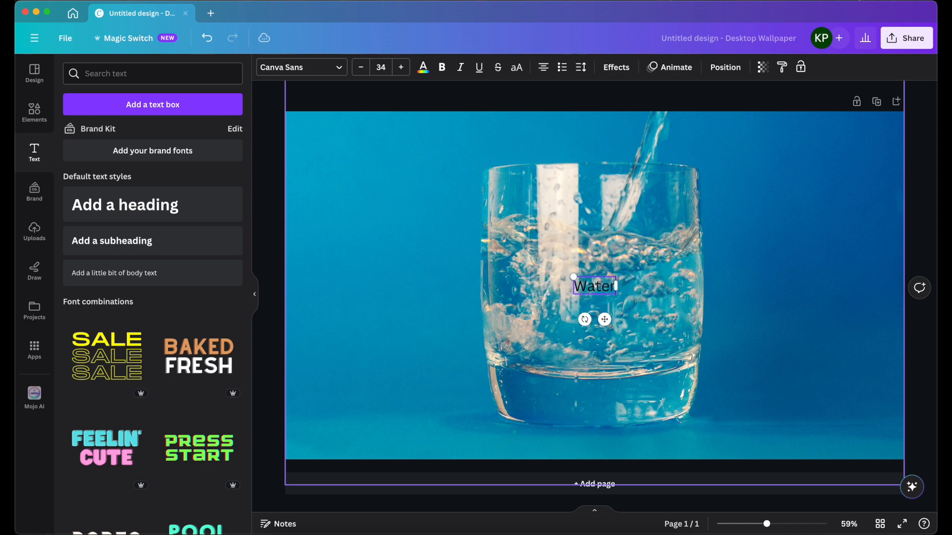
key(BackSpace)
key(BackSpace)
key(BackSpace)
key(BackSpace)
key(BackSpace)
text(Fresh Water)
click(436, 311)
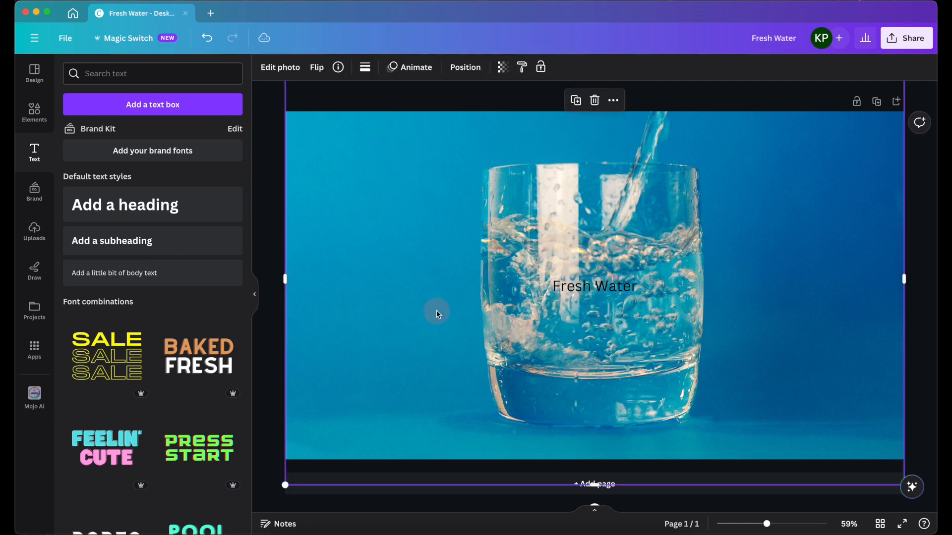
Step: Set the "Fresh Water" text in League Spartan and enlarge it to size 200, spanning most of the page width
click(558, 290)
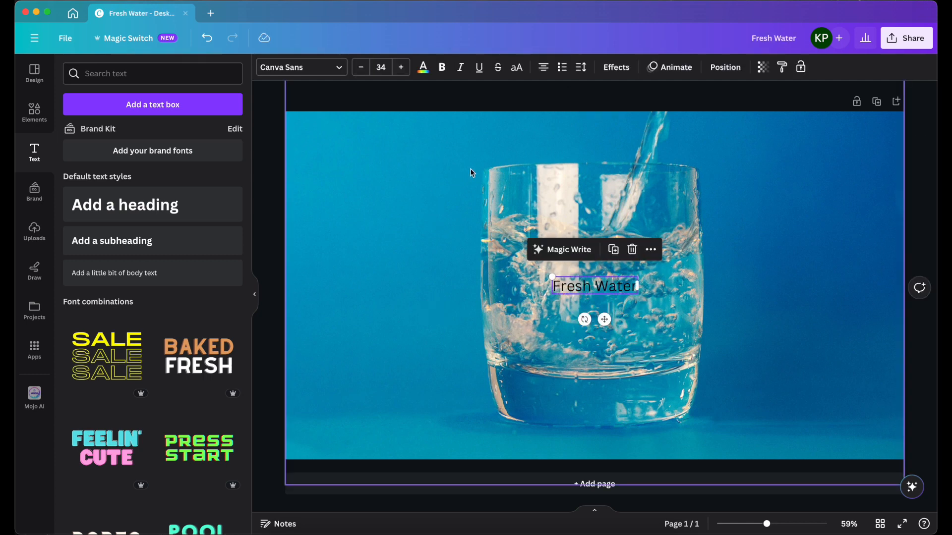
click(308, 69)
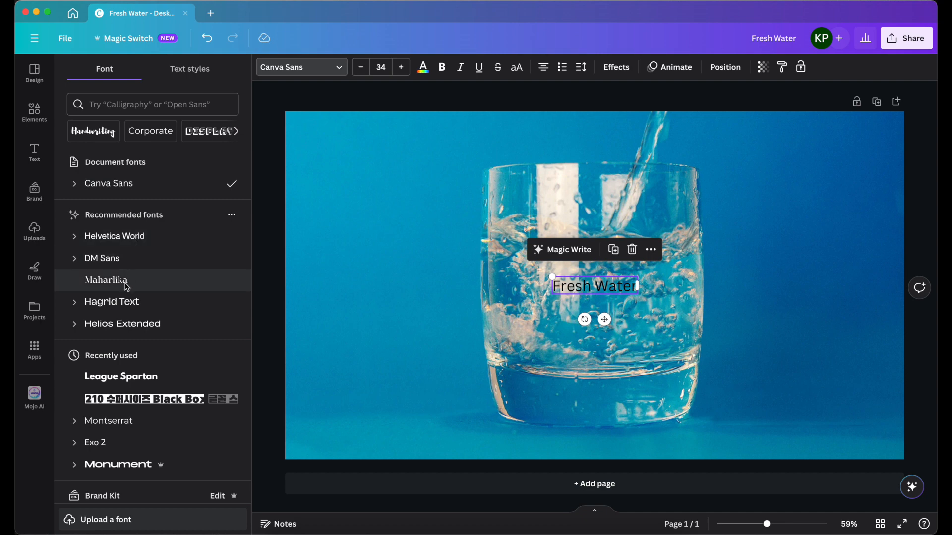
click(121, 379)
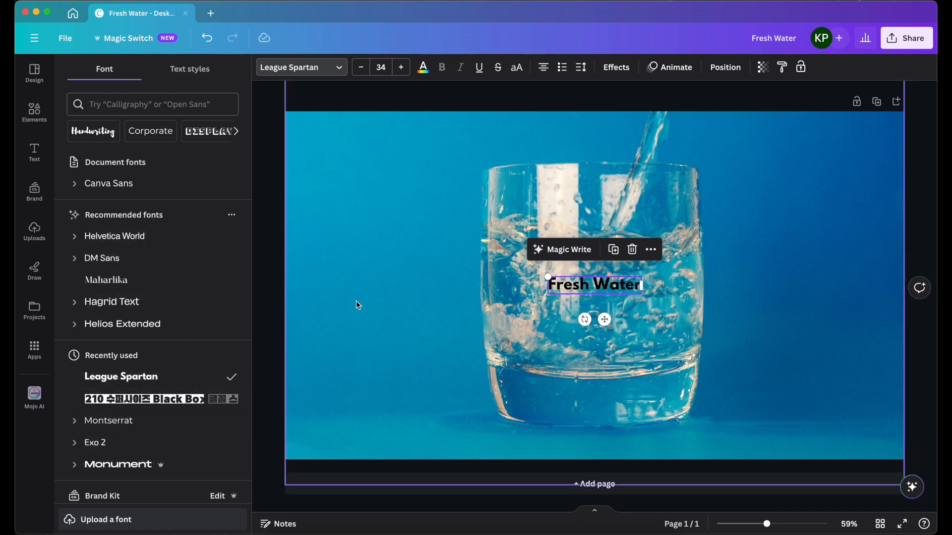
drag(549, 278, 343, 239)
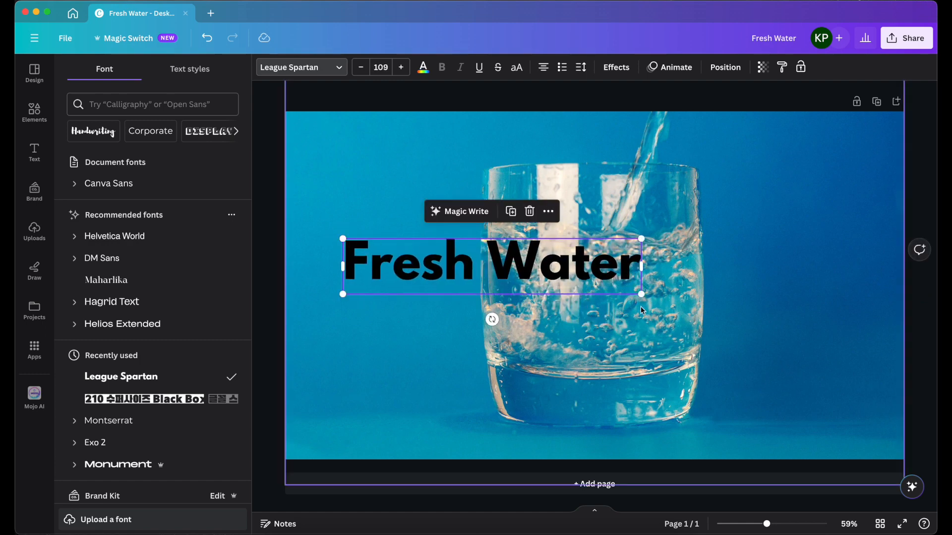
drag(642, 296, 867, 348)
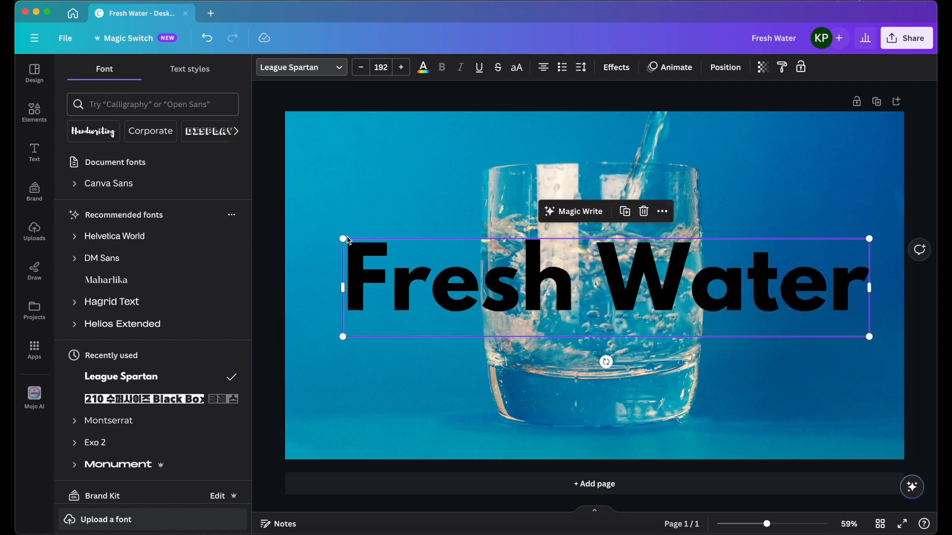
drag(342, 240, 323, 226)
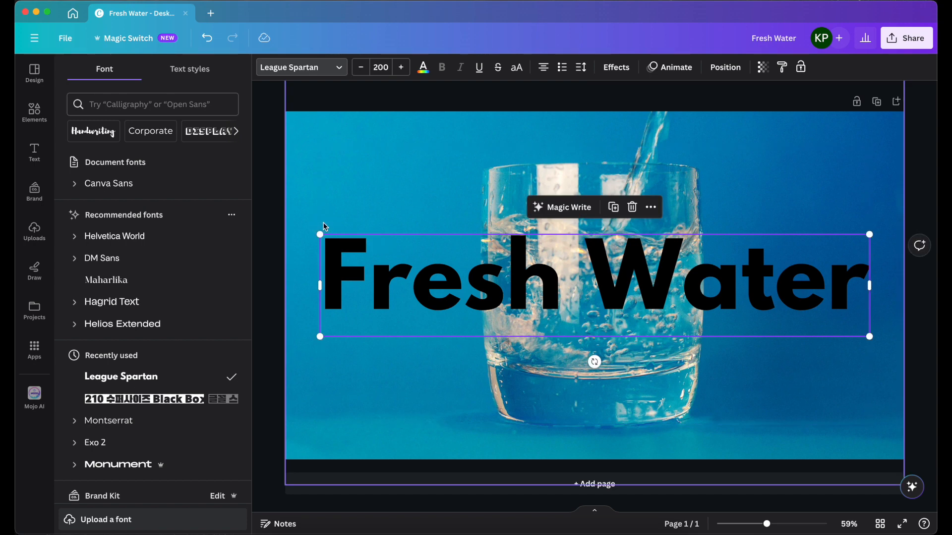
click(353, 181)
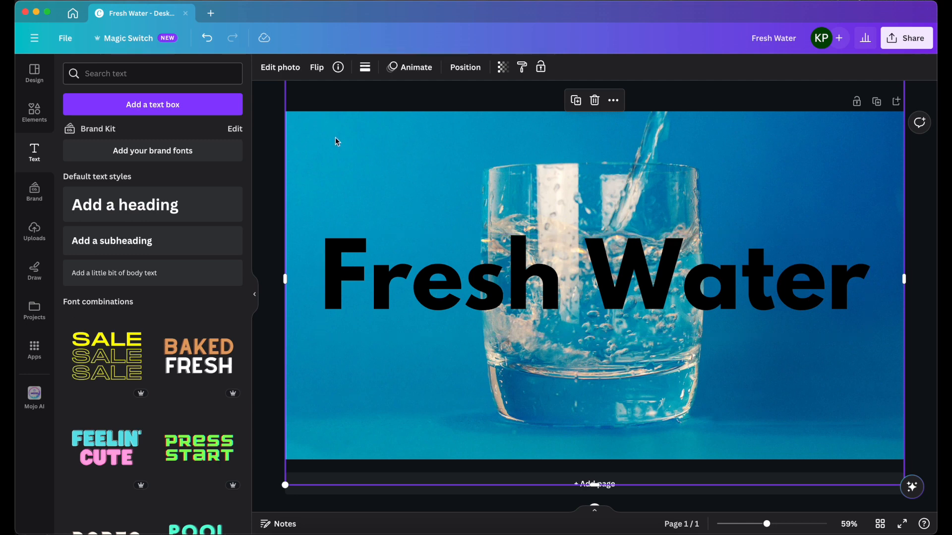
Step: Apply the Hollow effect to the "Fresh Water" text with a thickness of 70
click(337, 259)
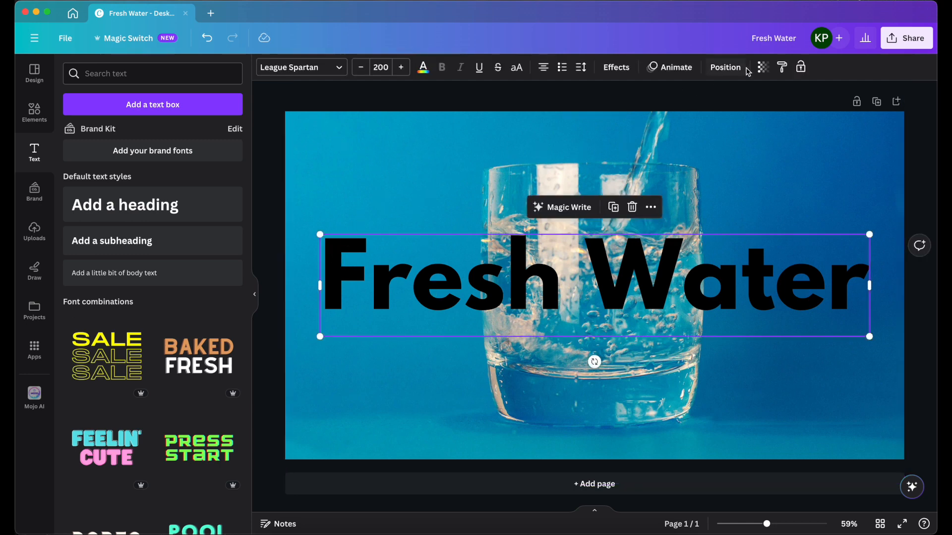
click(617, 69)
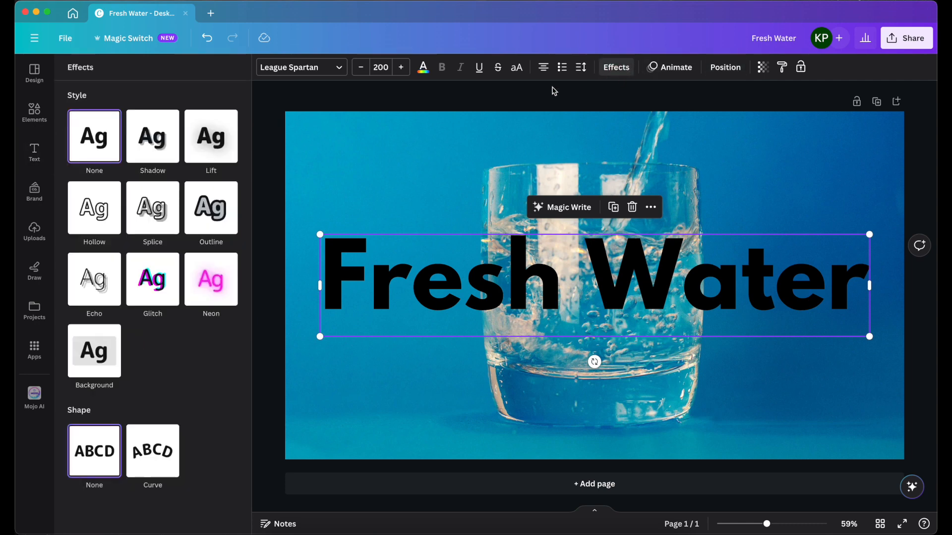
click(94, 208)
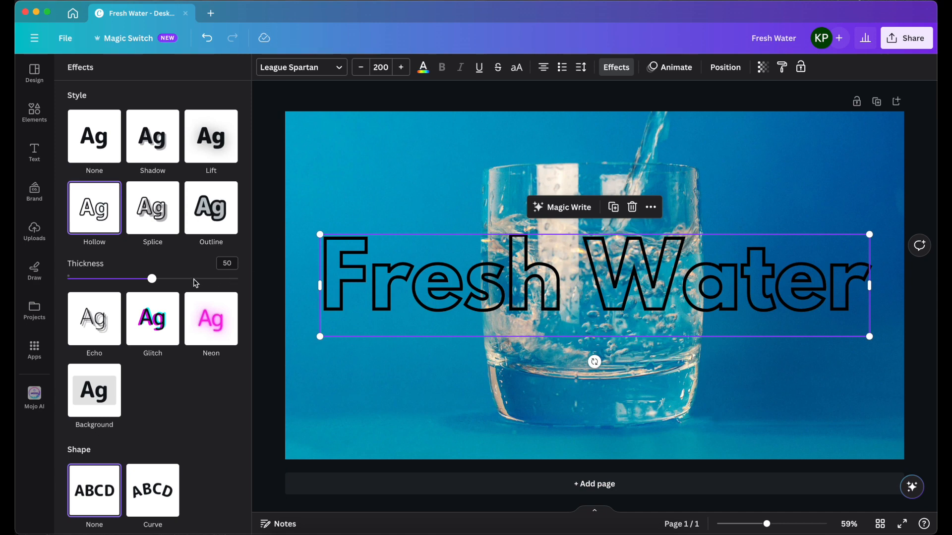
drag(155, 280, 186, 281)
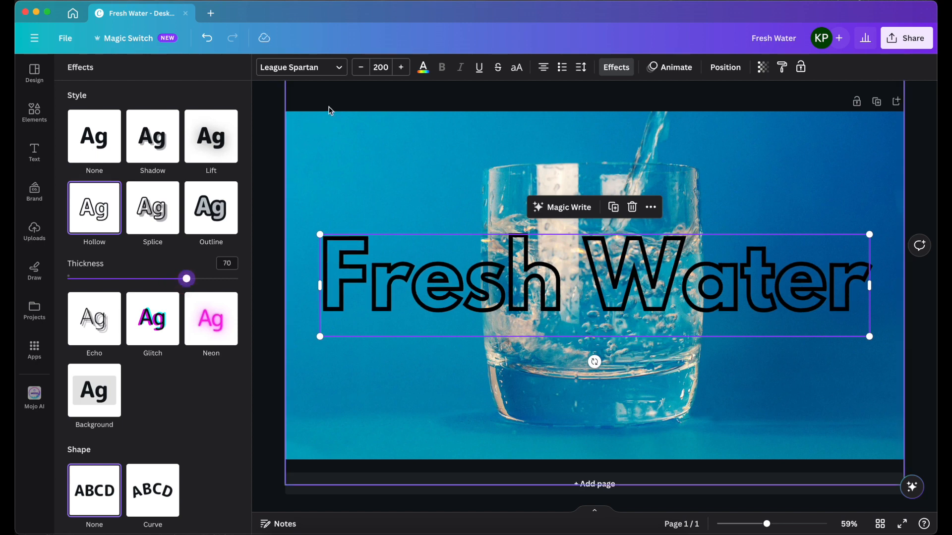
Step: Try white as the colour of the hollow text and return it to black
click(422, 67)
click(143, 135)
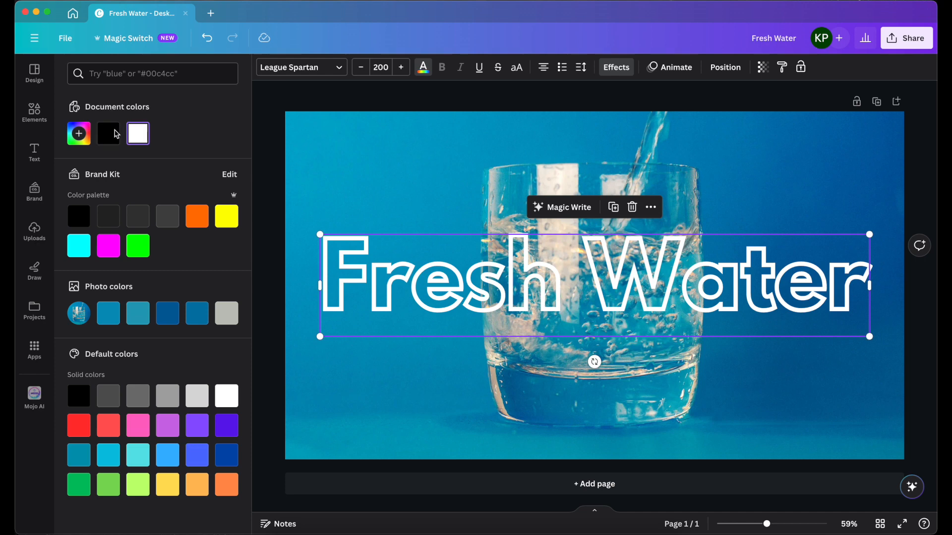
click(118, 133)
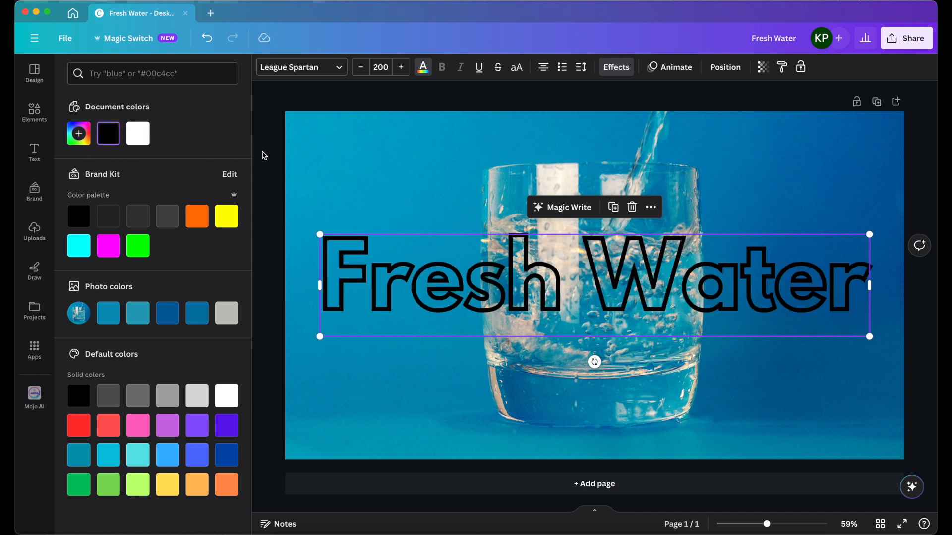
click(309, 150)
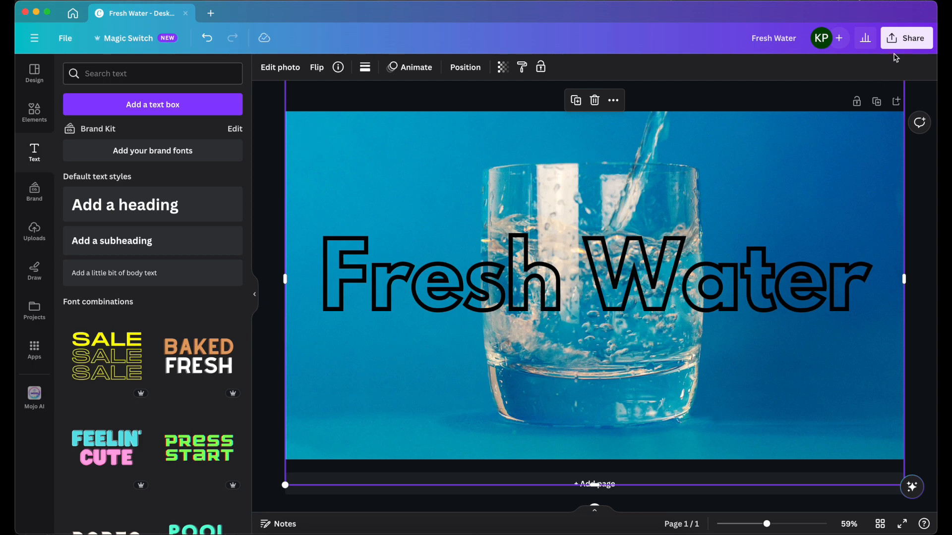
Step: Download the design as a PNG, saving it as Fresh Water.png in the Downloads folder
click(898, 38)
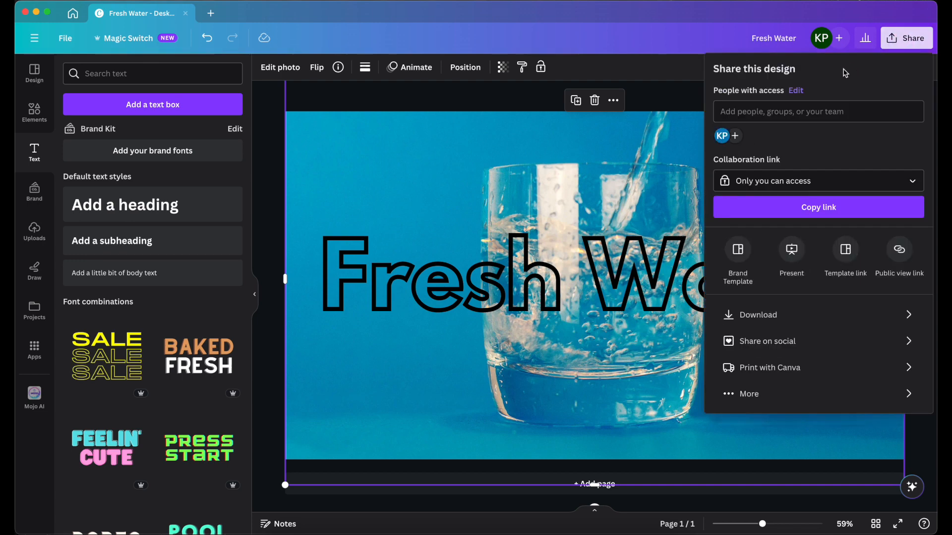
click(751, 316)
click(818, 242)
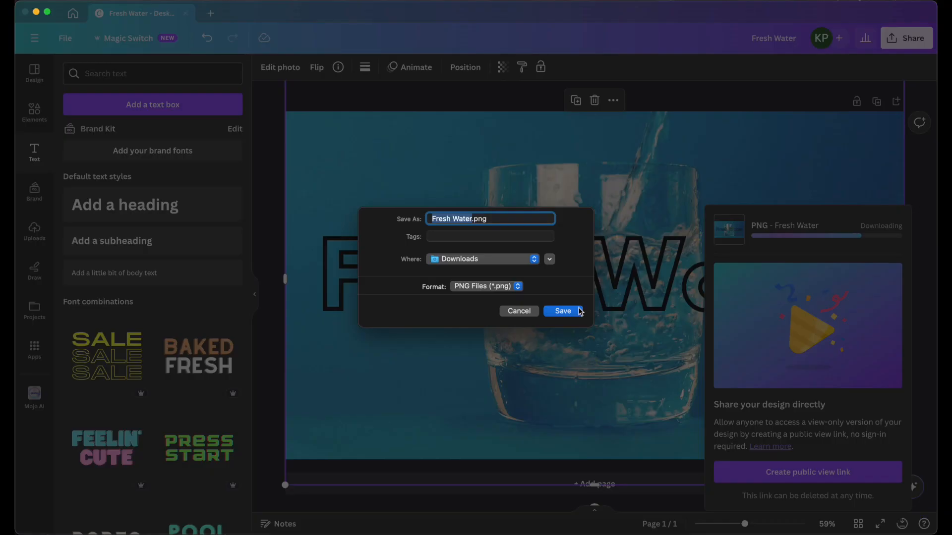
click(576, 312)
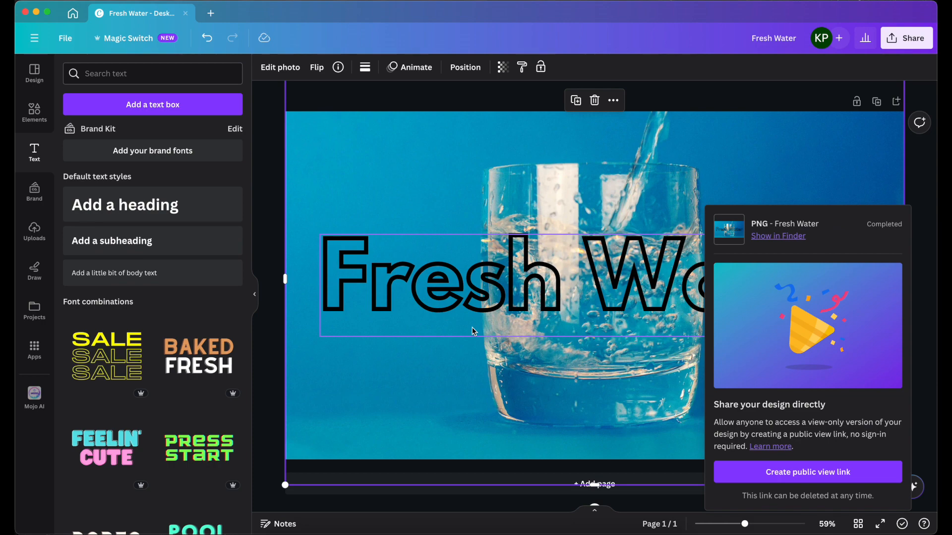
click(442, 365)
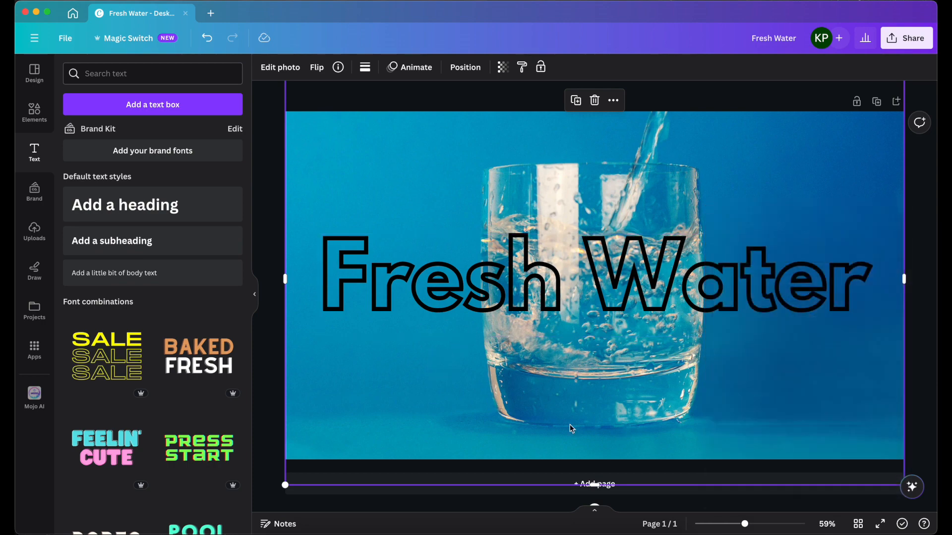
Step: Add a second blank page and upload Fresh Water.png from the Downloads folder
click(616, 490)
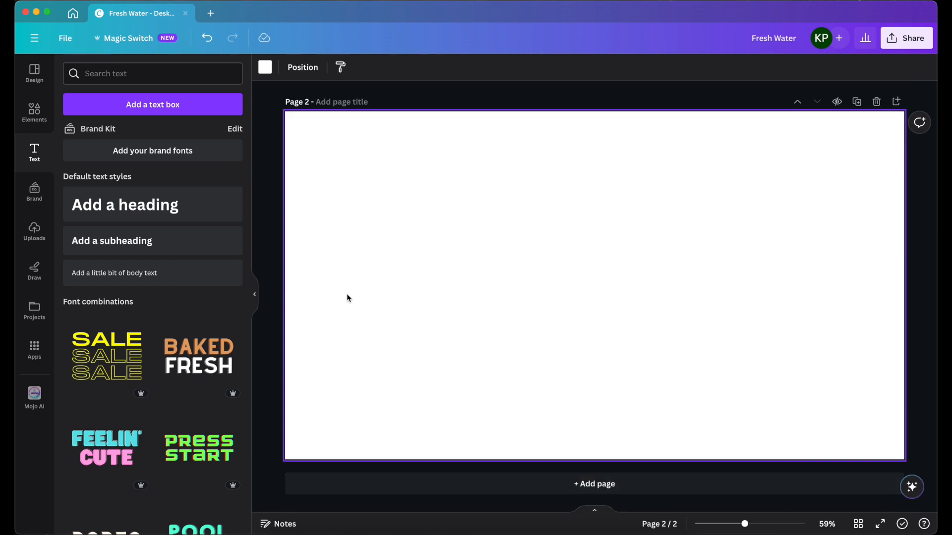
click(31, 241)
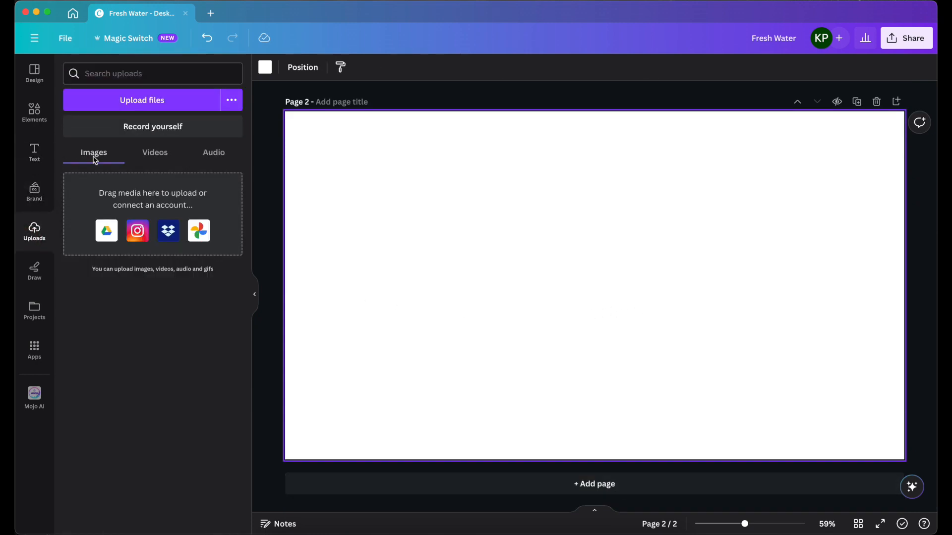
click(140, 106)
click(395, 189)
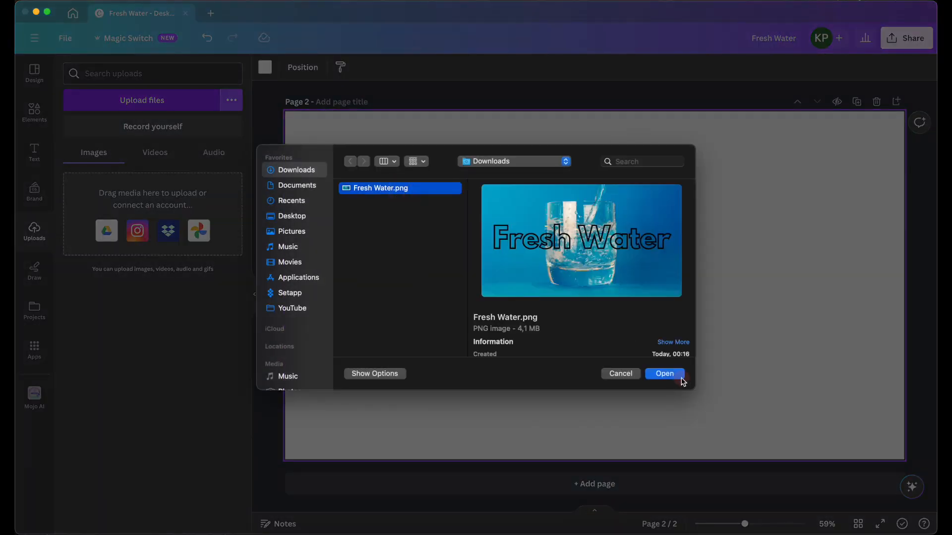
click(682, 377)
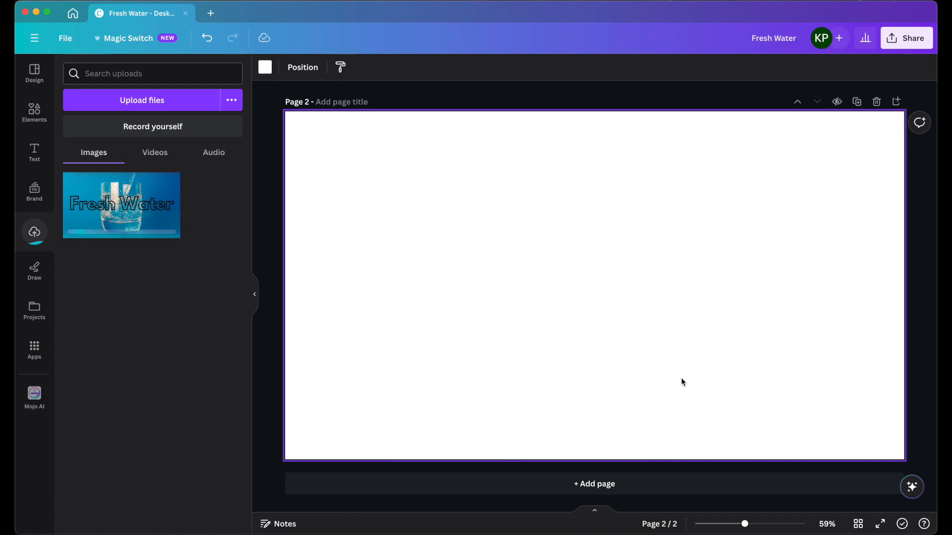
Step: Place the uploaded Fresh Water image on page 2 and enlarge it to fill the whole page
click(121, 234)
drag(397, 210, 319, 169)
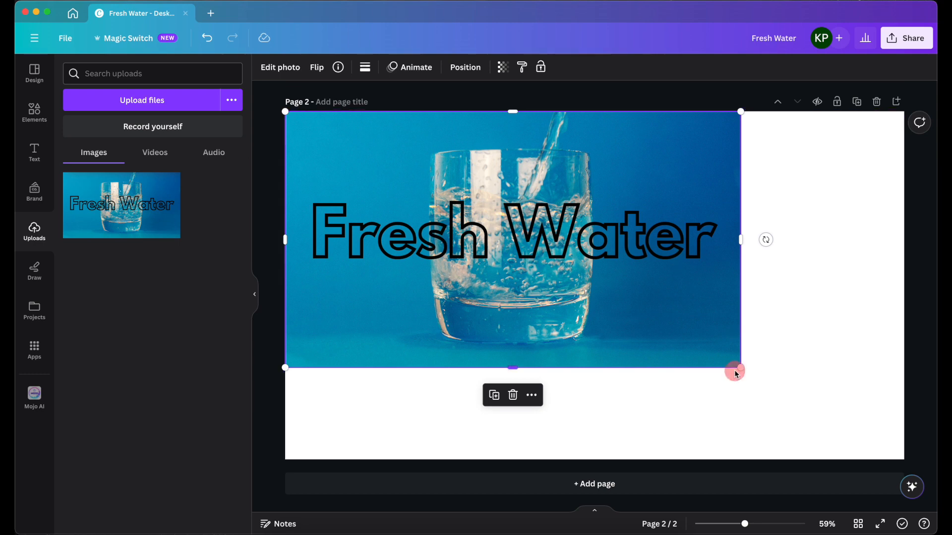
drag(739, 368, 905, 461)
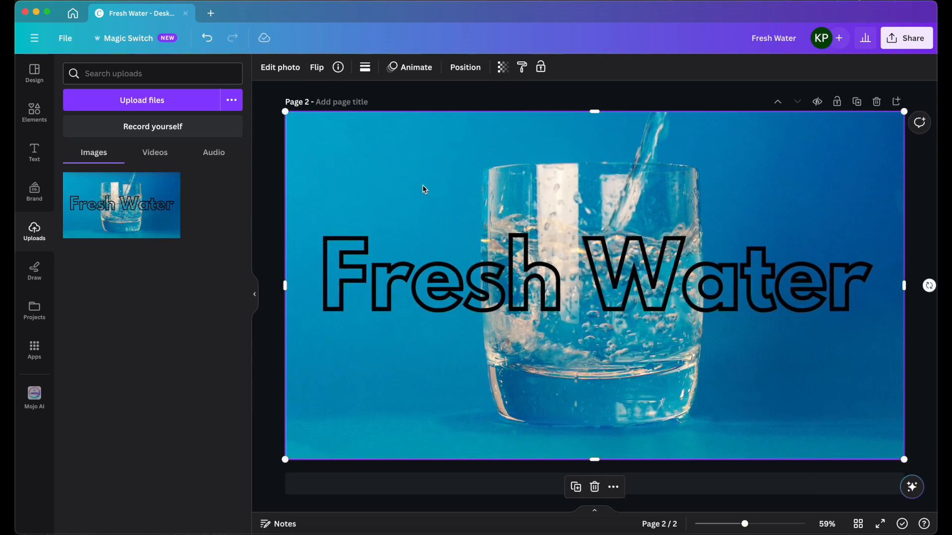
Step: Remove the background from the image on page 2 with BG Remover
click(280, 68)
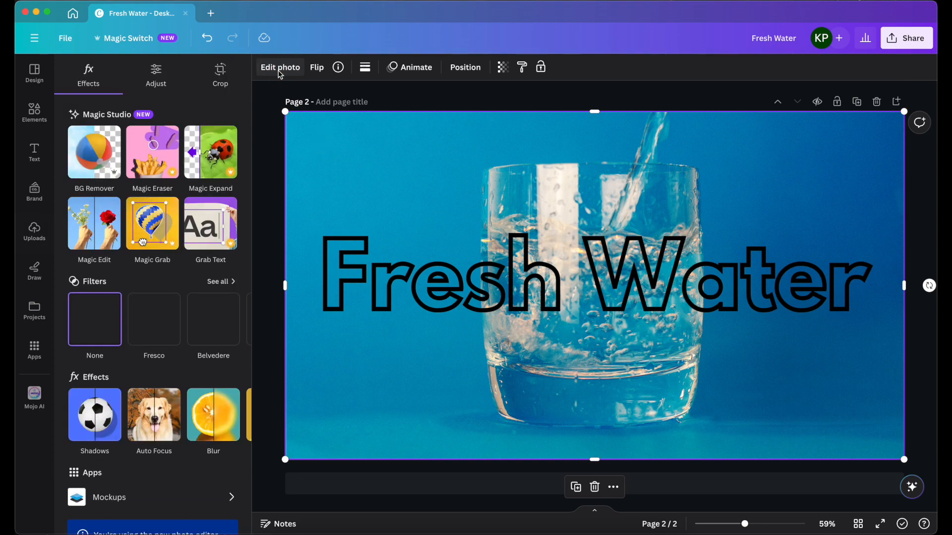
click(96, 161)
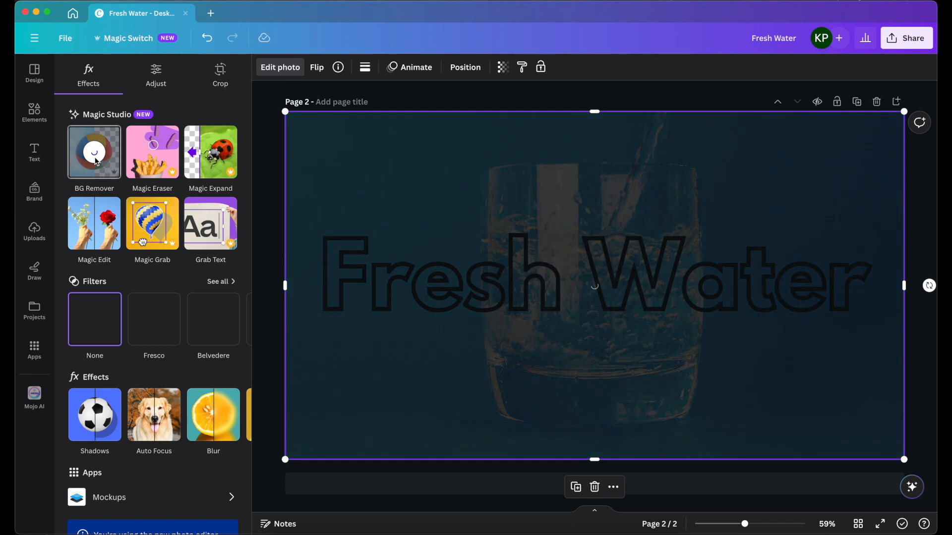
scroll(347, 224, up, 2)
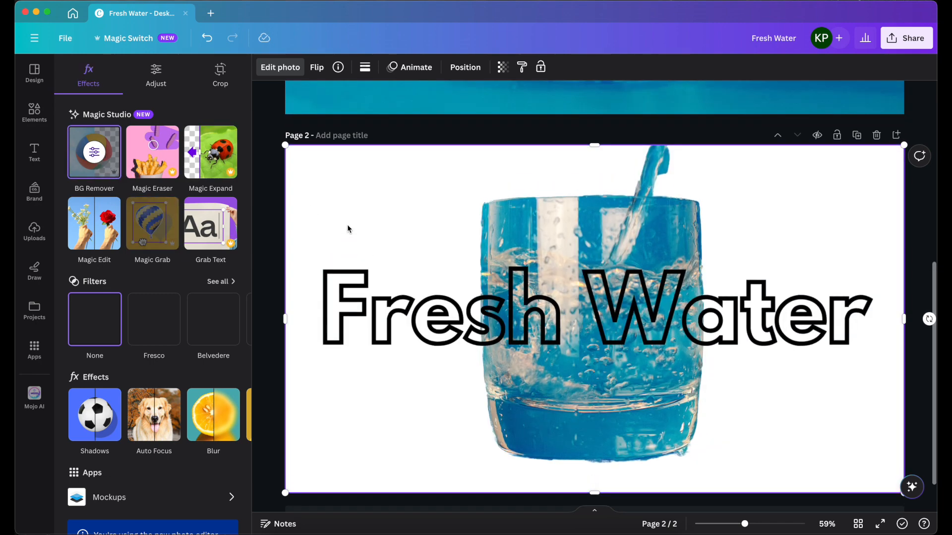
Step: Download only page 2 as a PNG with a transparent background, saving it as Fresh Water1.png in the Downloads folder
click(903, 40)
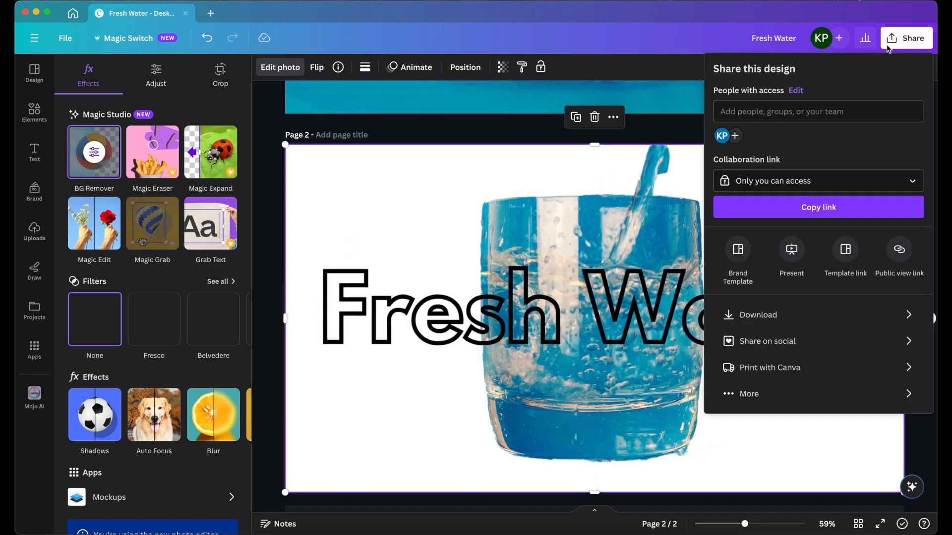
click(766, 312)
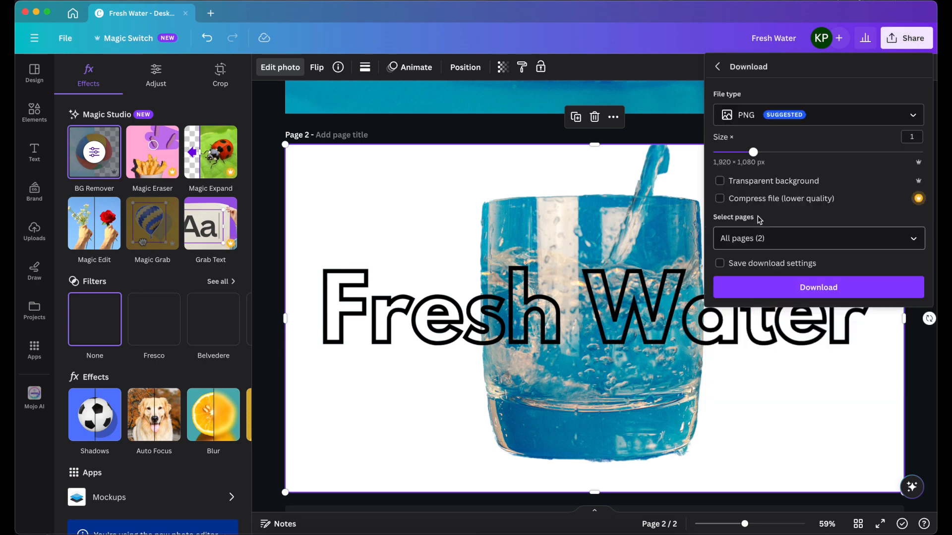
click(761, 183)
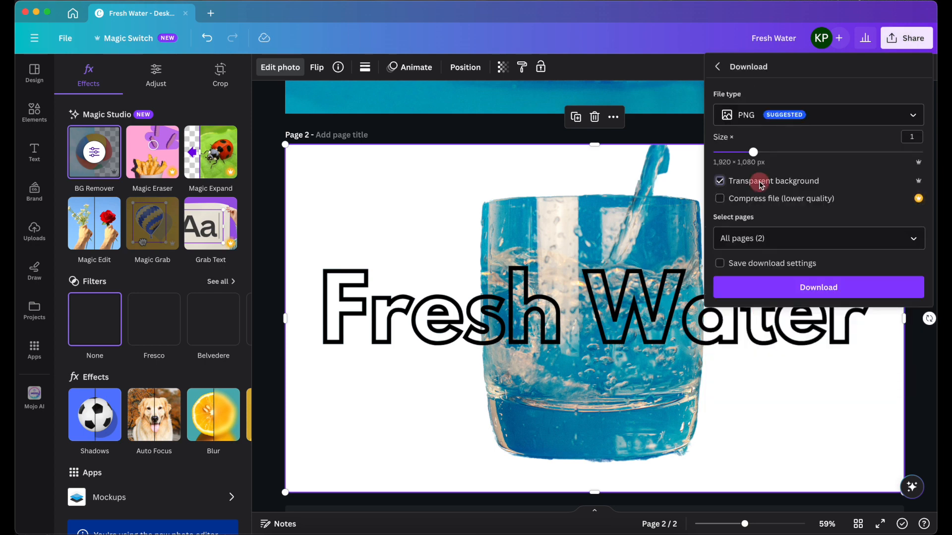
click(760, 240)
click(761, 300)
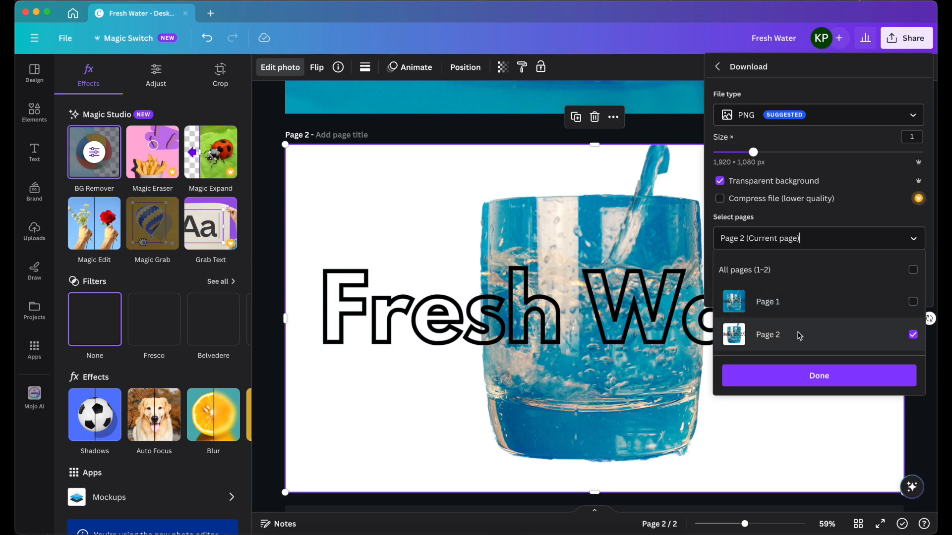
click(798, 377)
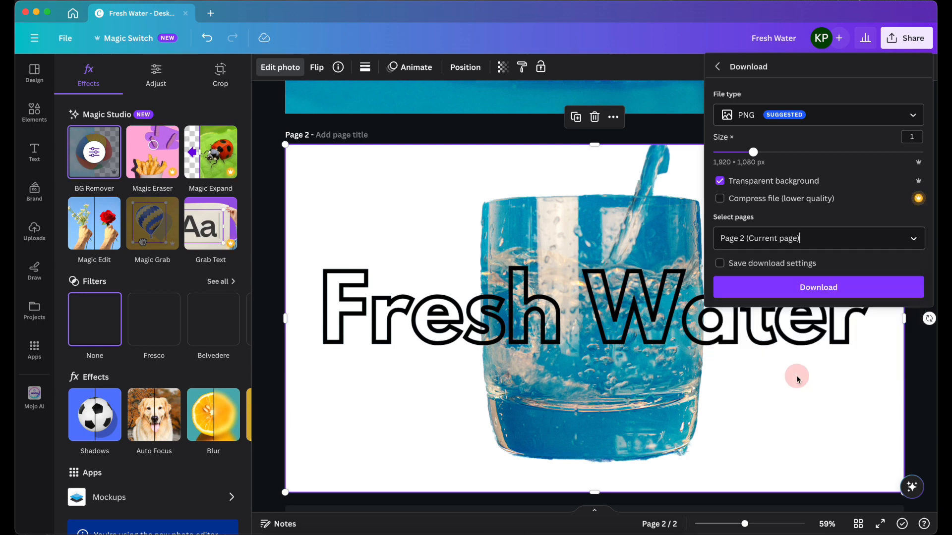
click(814, 294)
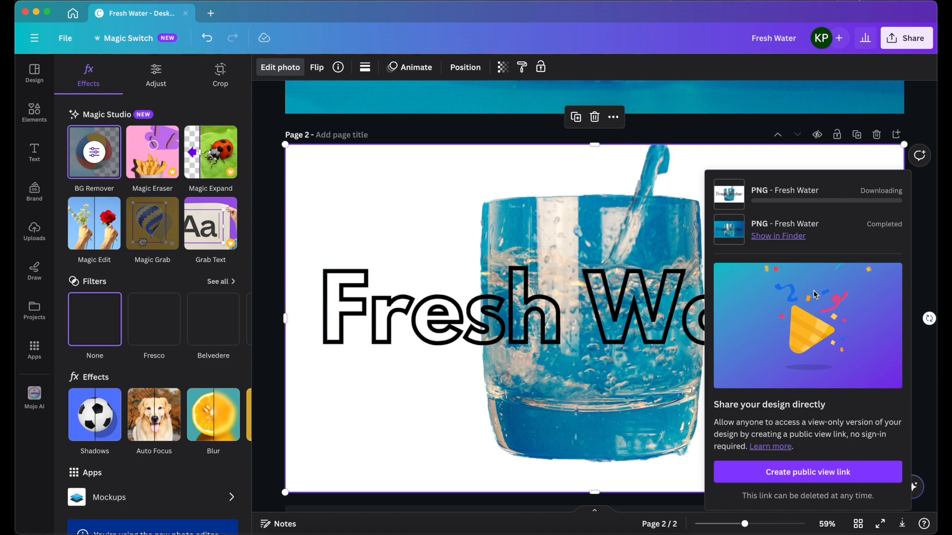
click(35, 233)
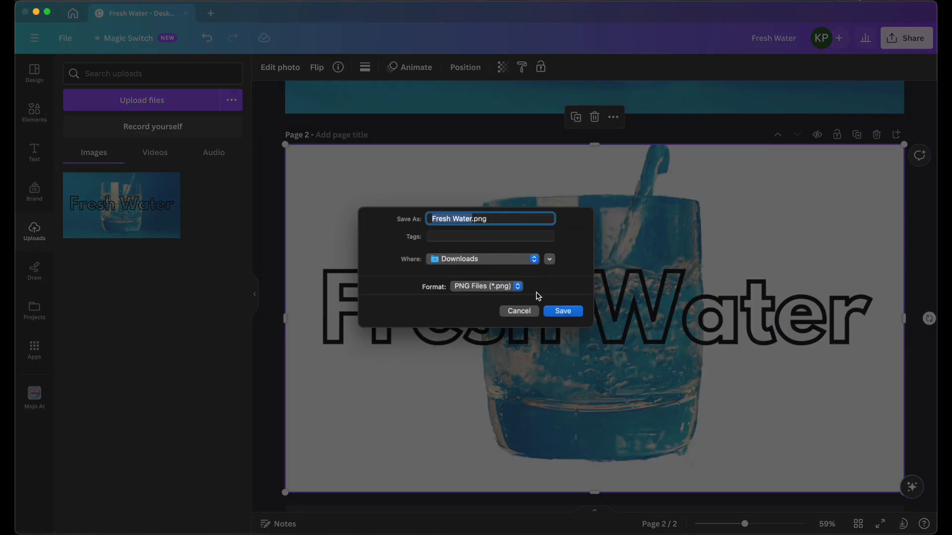
click(474, 221)
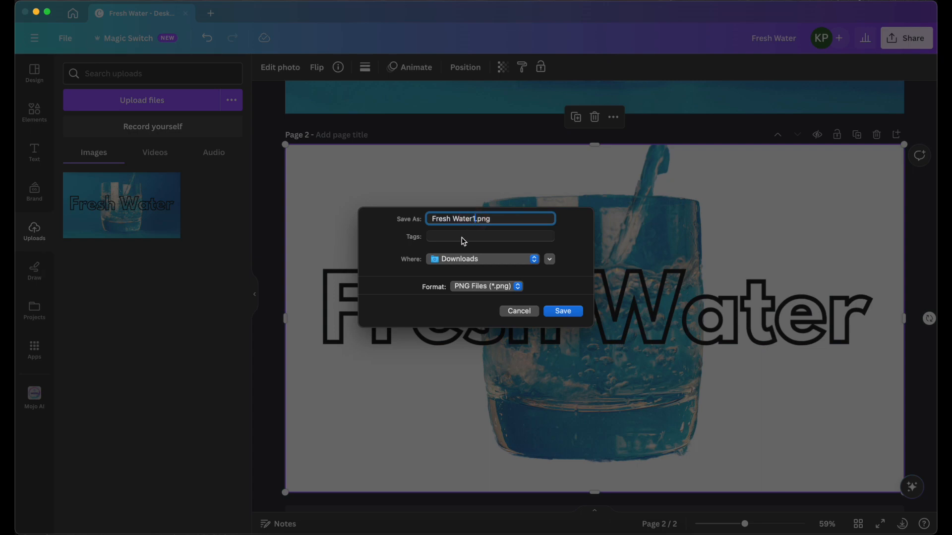
click(559, 311)
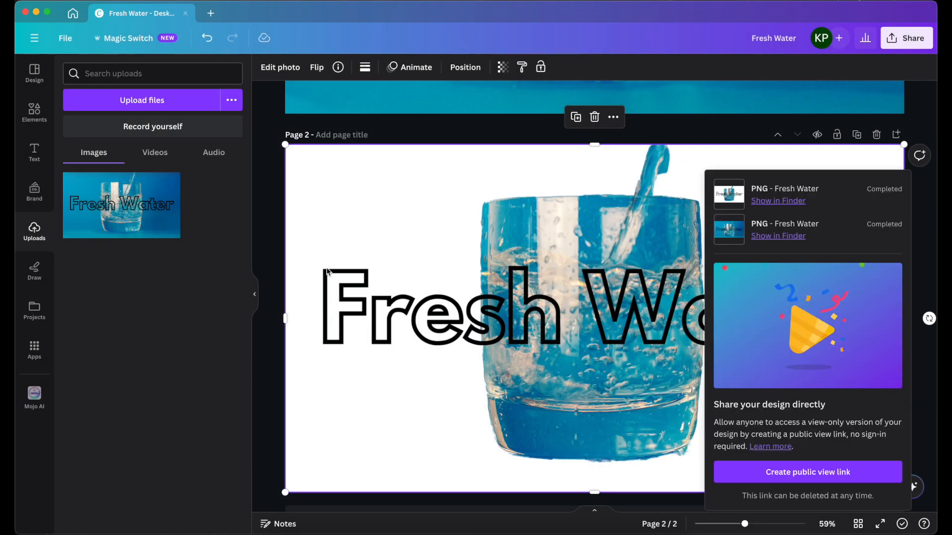
Step: Upload Fresh Water1.png from the Downloads folder
click(137, 102)
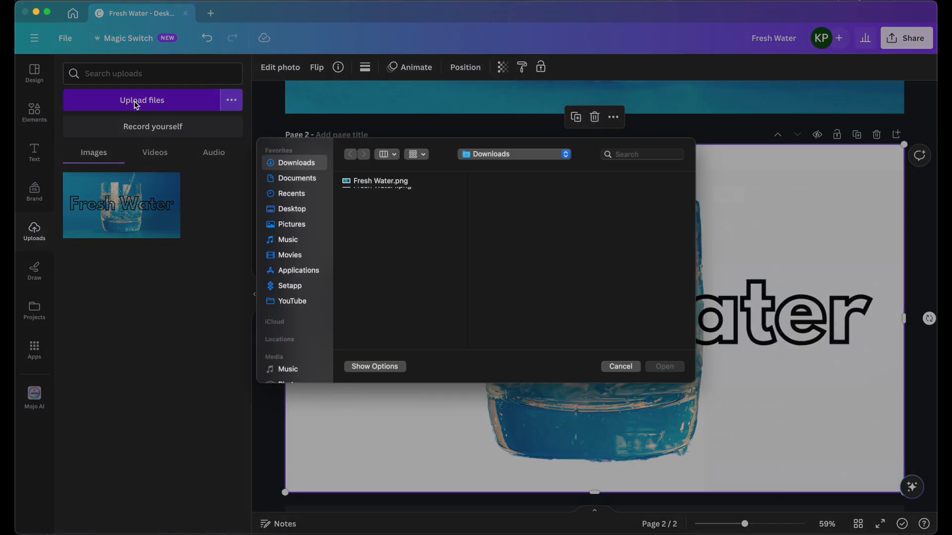
click(402, 201)
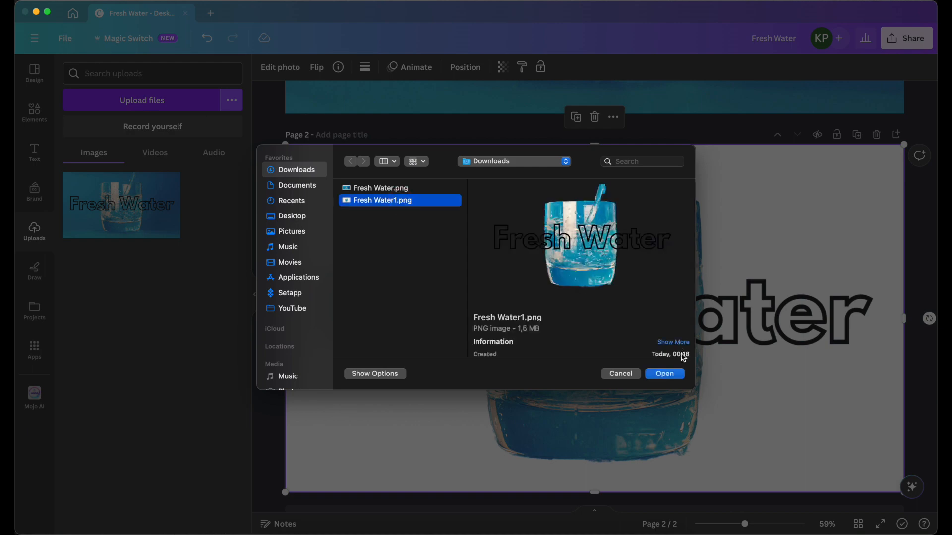
click(670, 378)
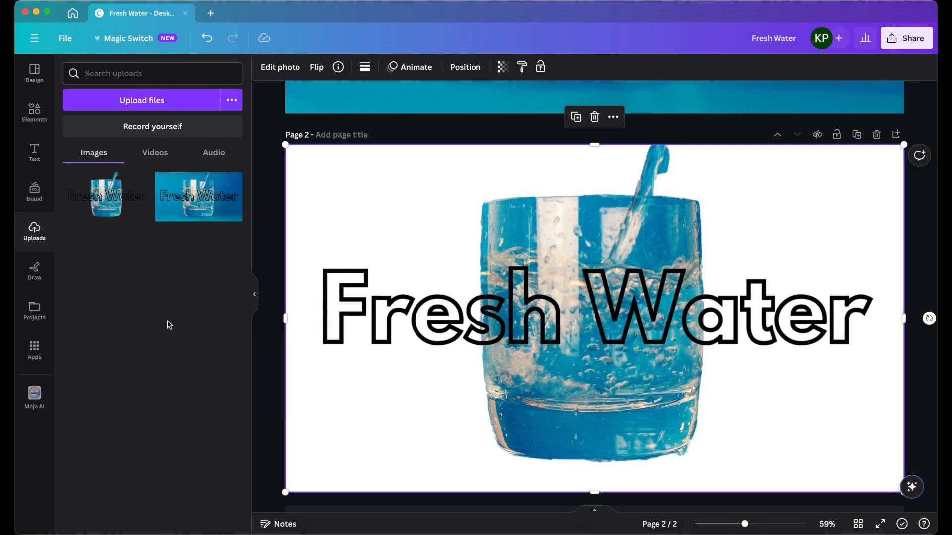
Step: Set the effect style of the "Fresh Water" text on page 1 to None
scroll(276, 270, up, 10)
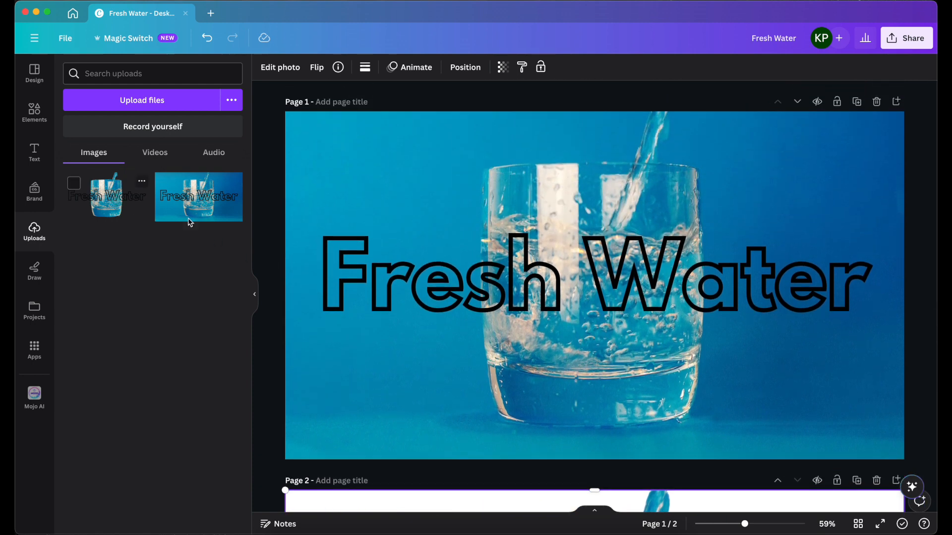
click(341, 280)
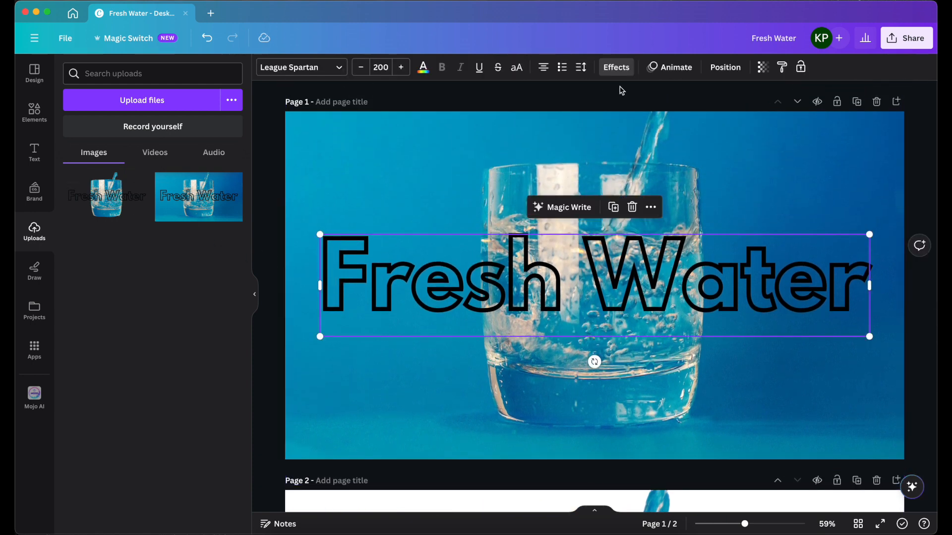
click(616, 67)
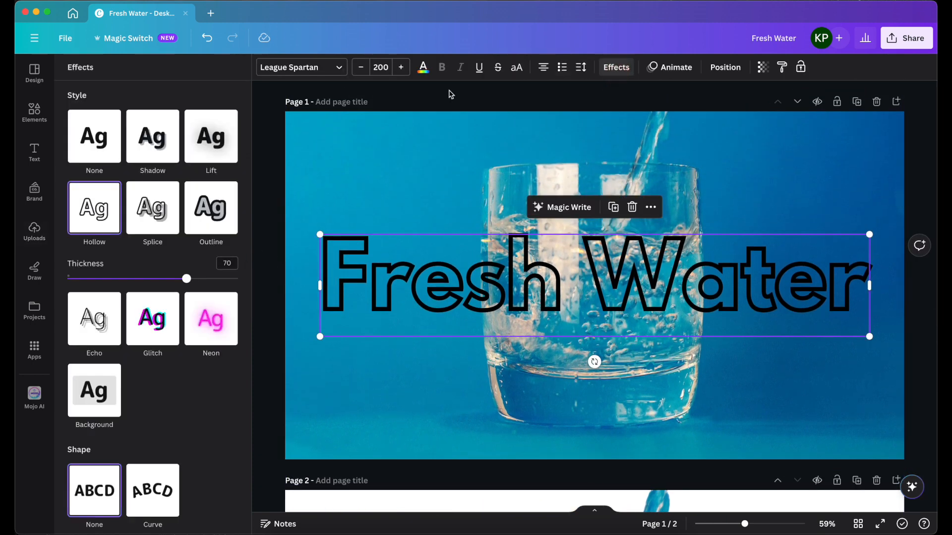
click(101, 140)
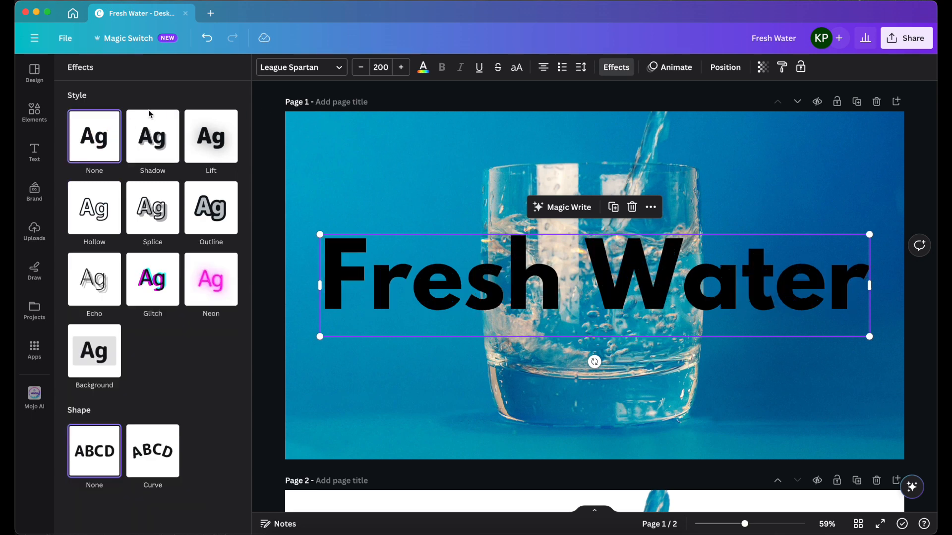
Step: Place the uploaded transparent glass image on page 1 and enlarge it to cover the whole page
click(34, 233)
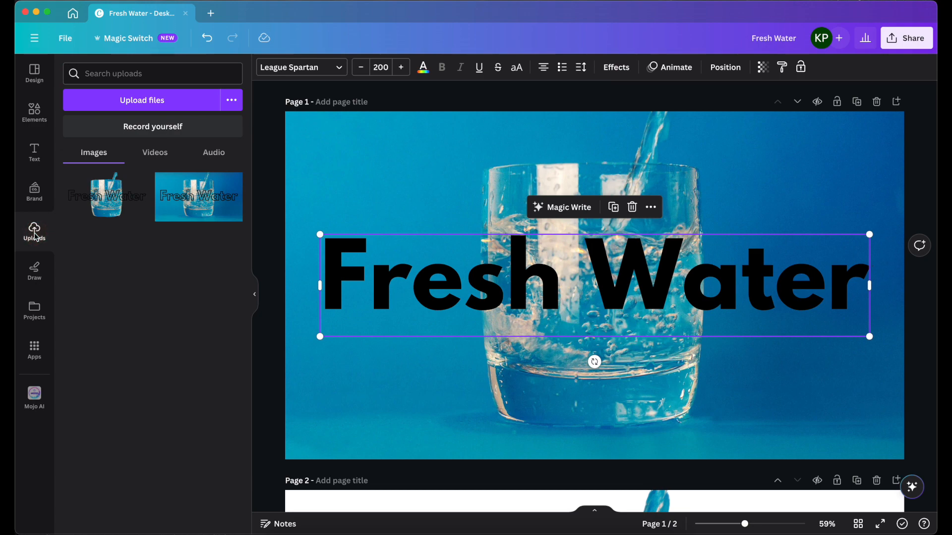
click(103, 202)
drag(431, 183, 358, 146)
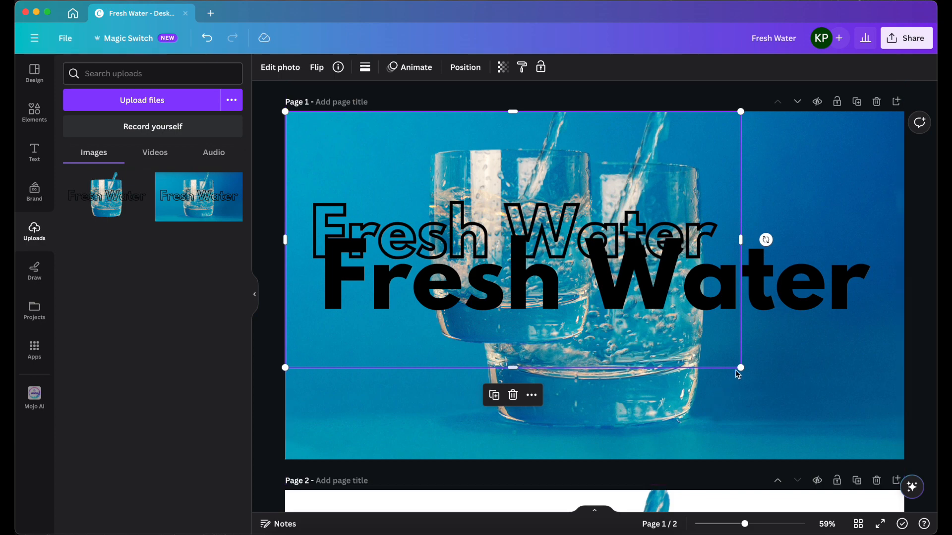
drag(739, 368, 906, 462)
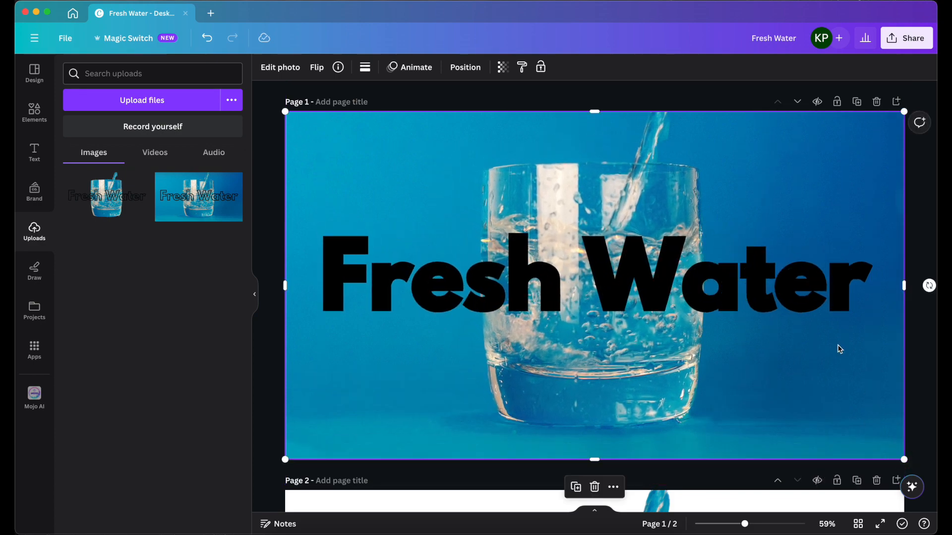
Step: Send the solid "Fresh Water" text on page 1 backward one layer, behind the transparent glass image
click(799, 270)
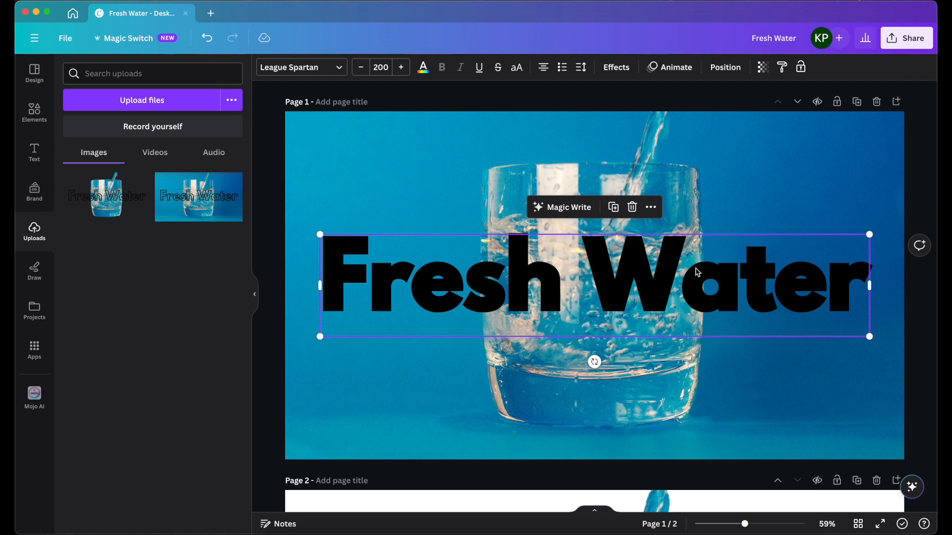
right_click(732, 289)
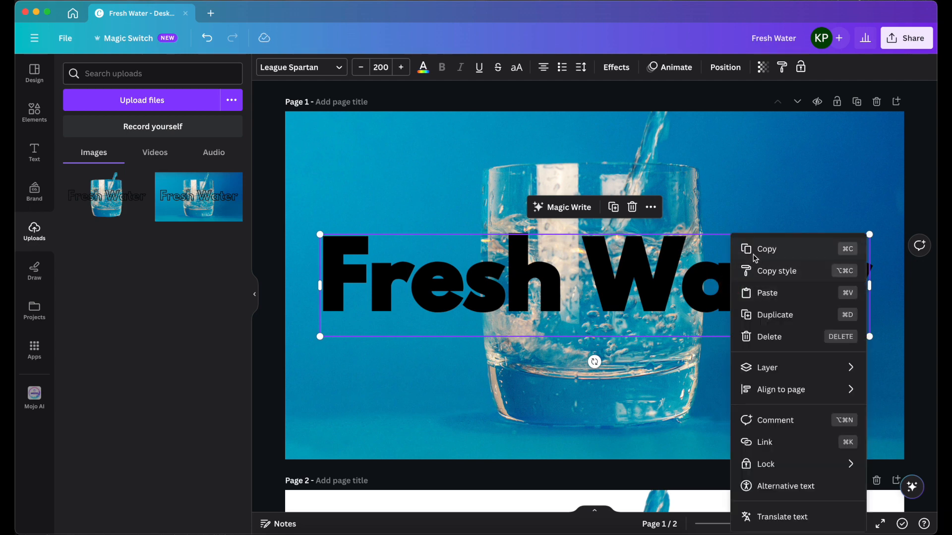
mouse_move(758, 369)
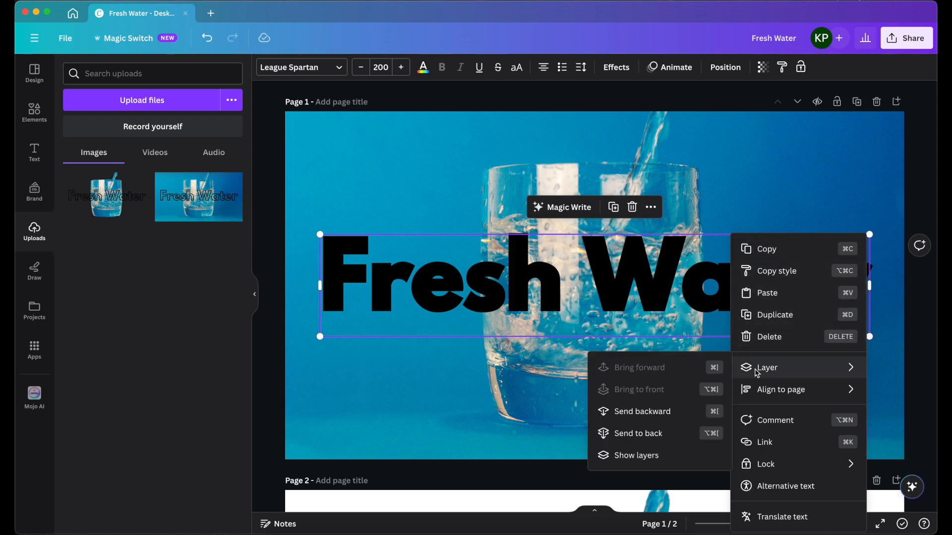
click(651, 418)
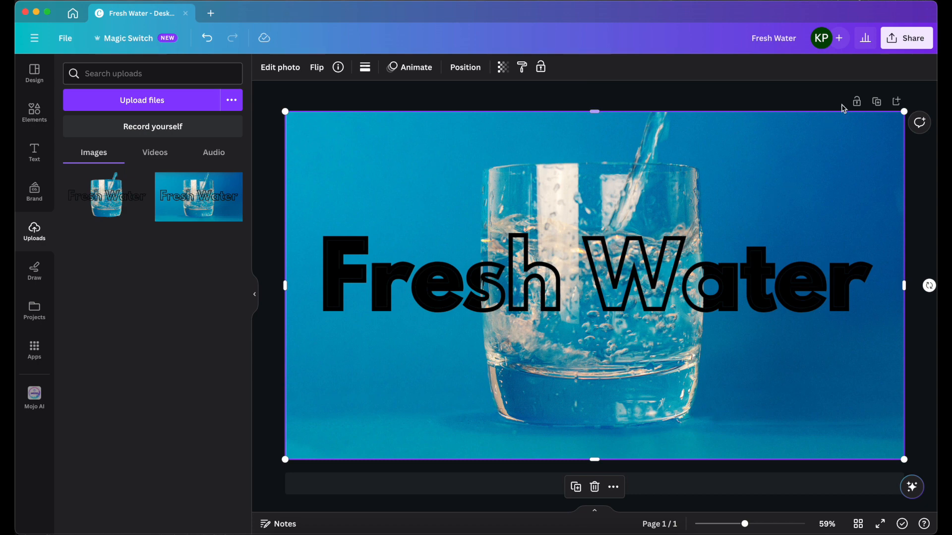
Step: Download the finished single-page design as a PNG at 1,920 × 1,080 px without a transparent background
click(905, 38)
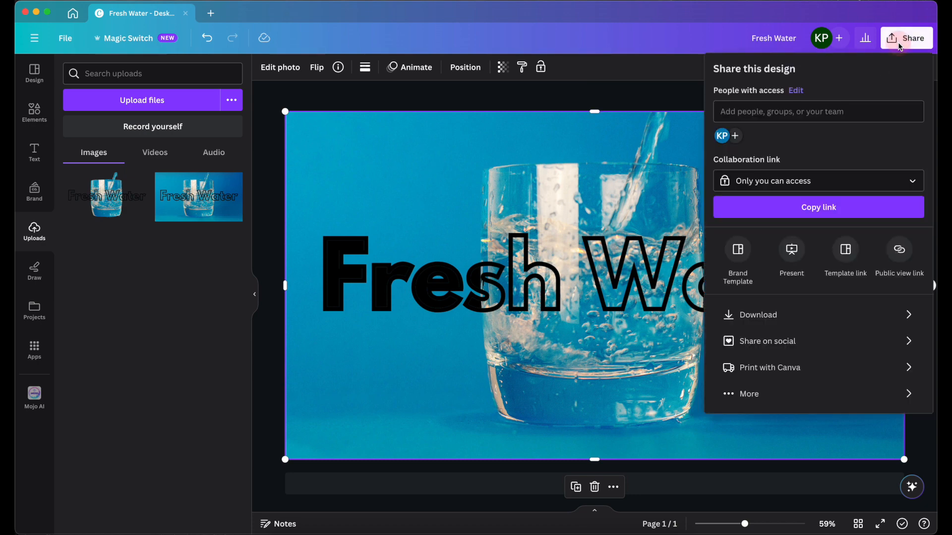
click(779, 314)
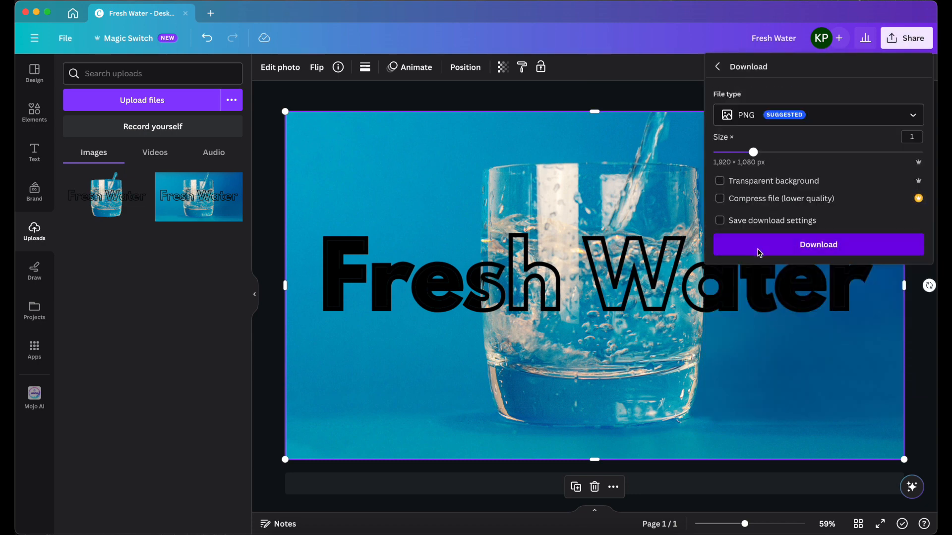
click(754, 244)
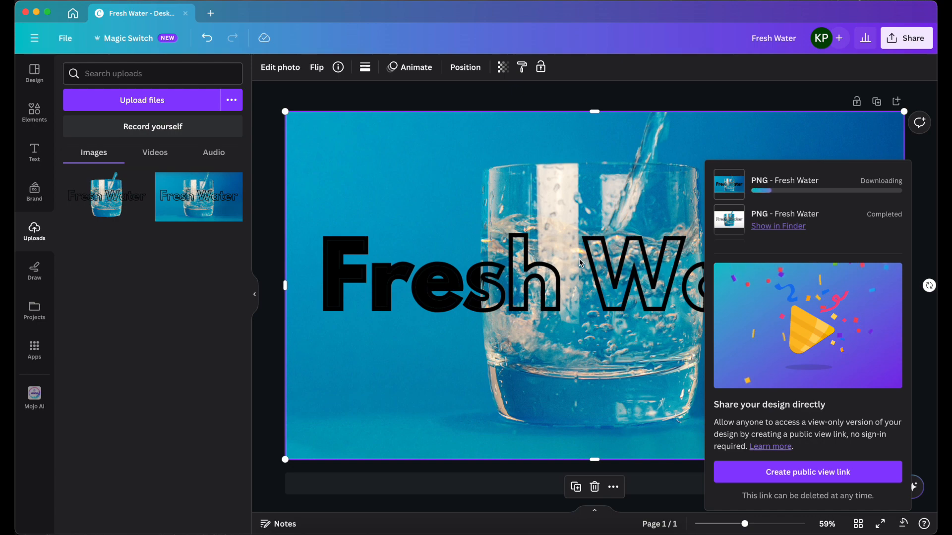